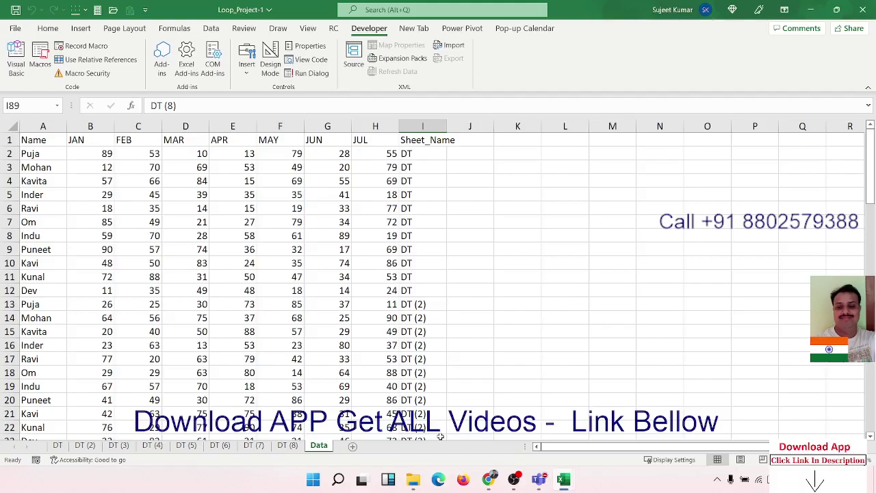
Step: Close Loop_Project-1 without saving and move to cell G6 in Book1
left_click(862, 10)
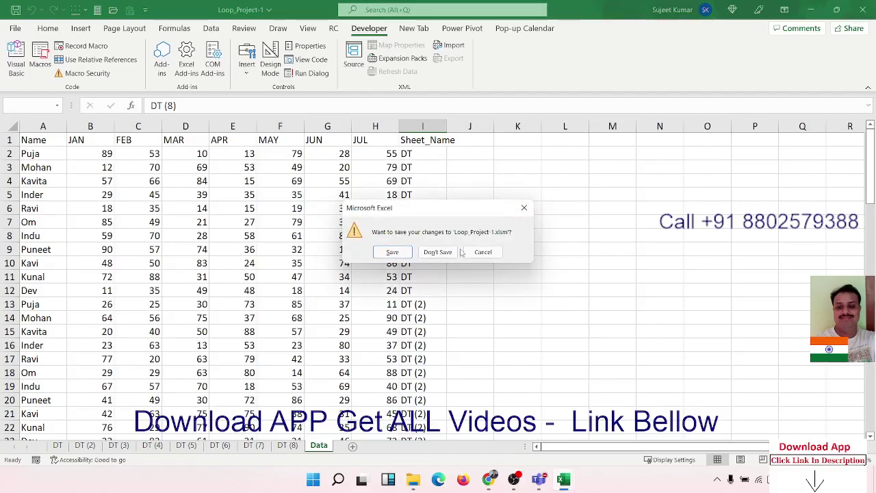
left_click(437, 251)
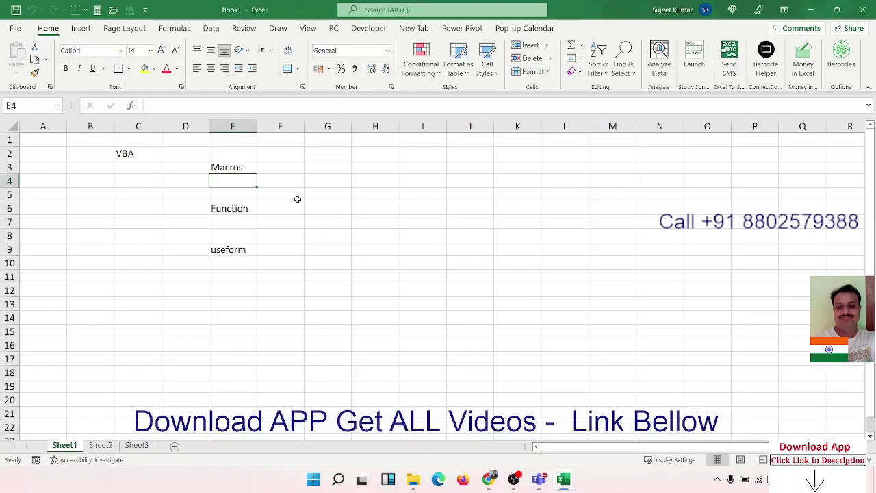
key("Down")
key("Right")
key("Right")
key("Down")
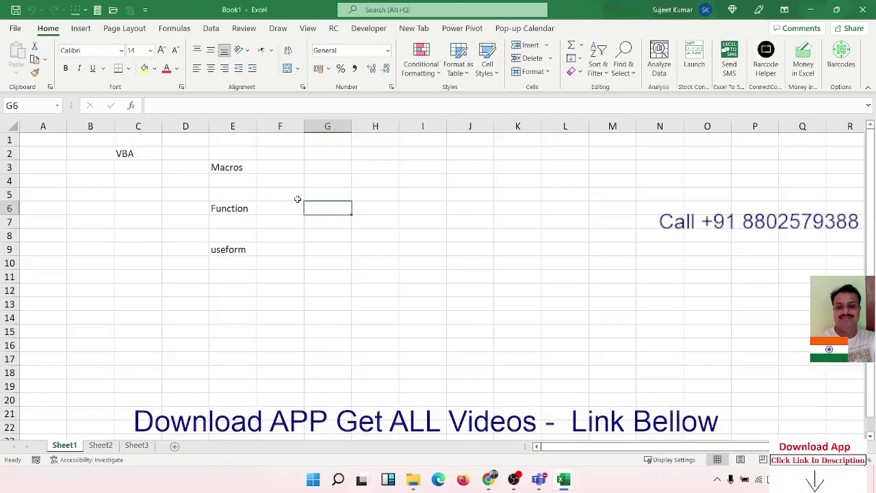
Step: Start a =vl VLOOKUP entry in G6, then cancel it
type("=vl")
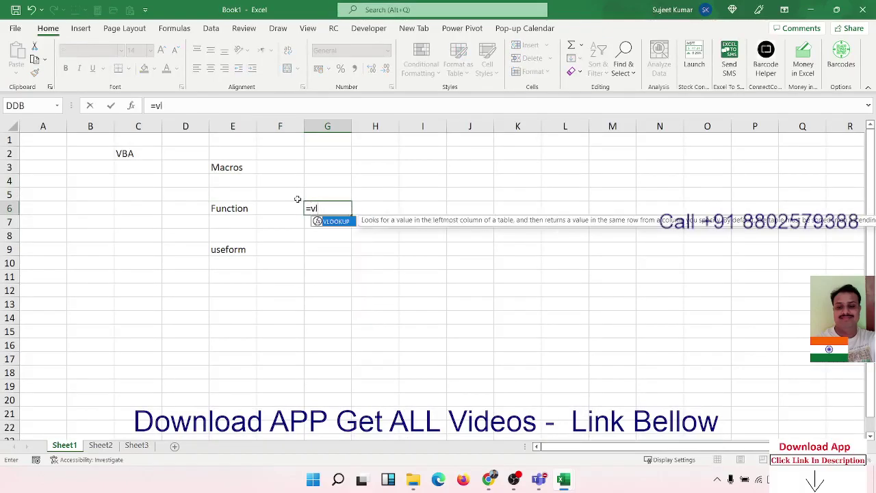
key("Escape")
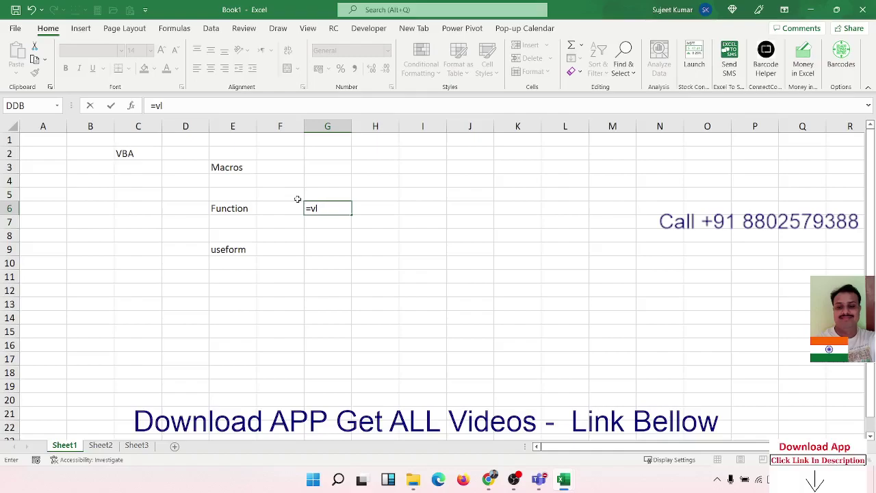
key("Escape")
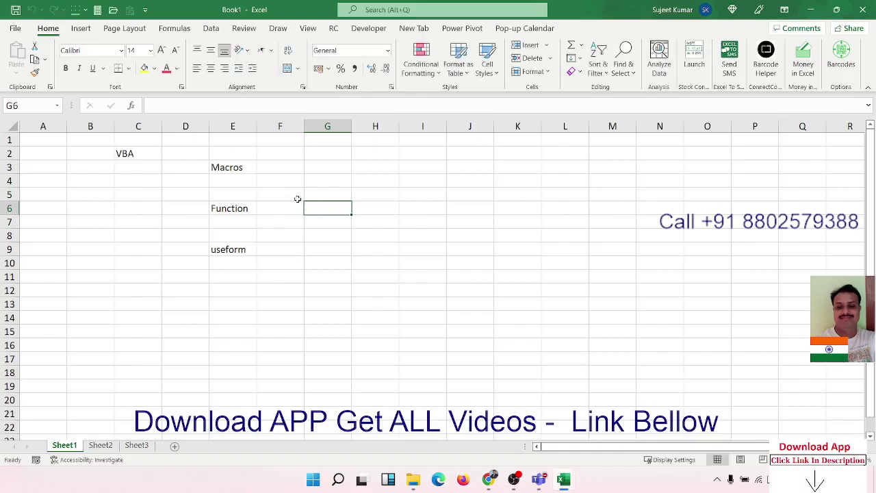
left_click(182, 29)
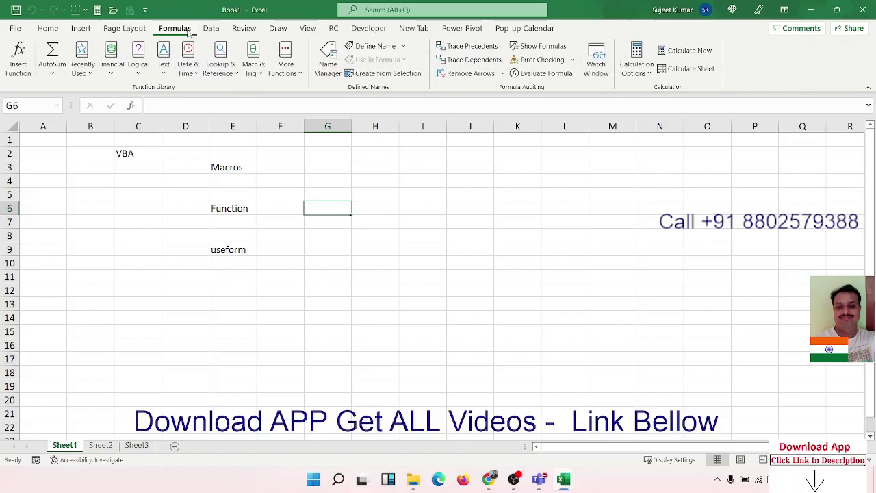
Step: Browse the Logical, Text, Date & Time and Lookup & Reference function lists
left_click(138, 58)
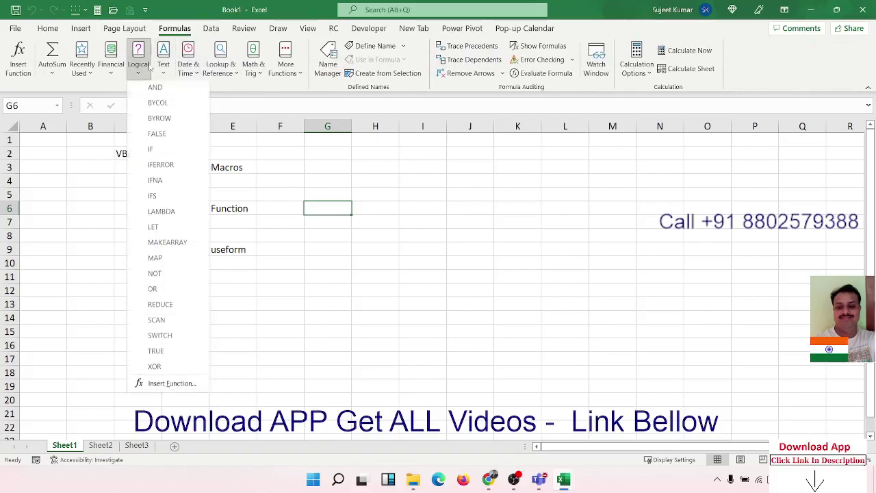
left_click(162, 59)
left_click(185, 62)
left_click(215, 63)
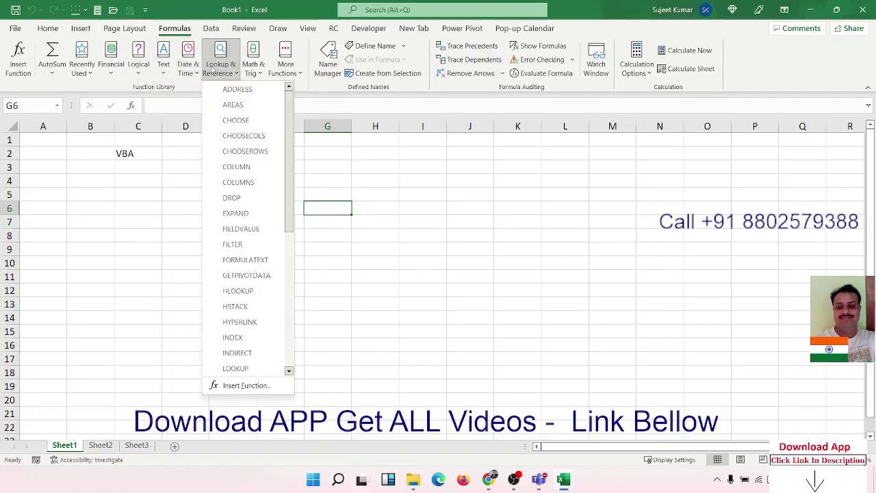
left_click(158, 153)
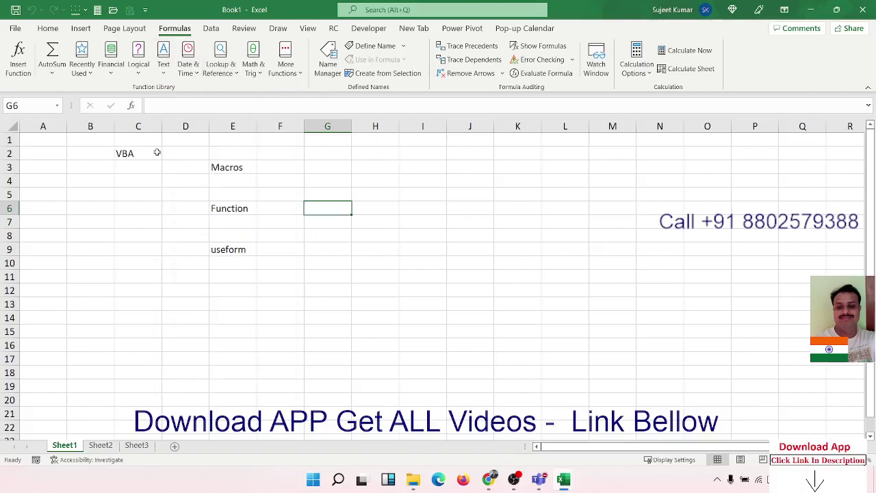
left_click(144, 158)
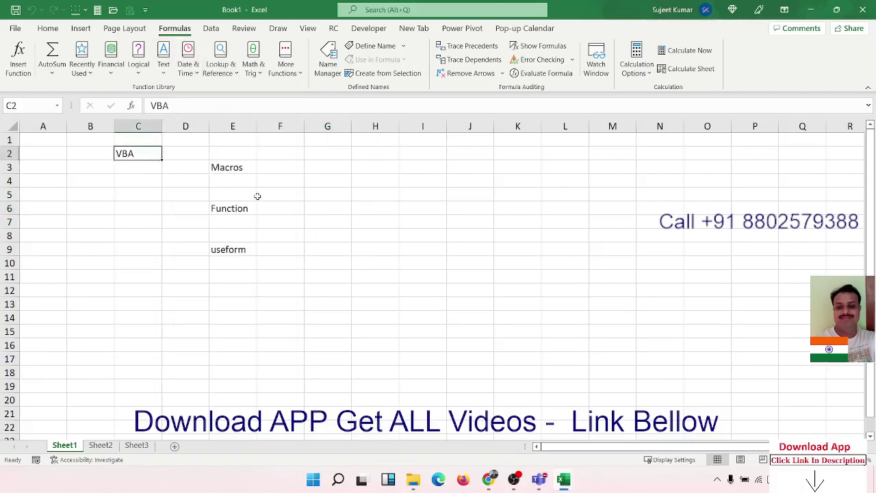
left_click(311, 211)
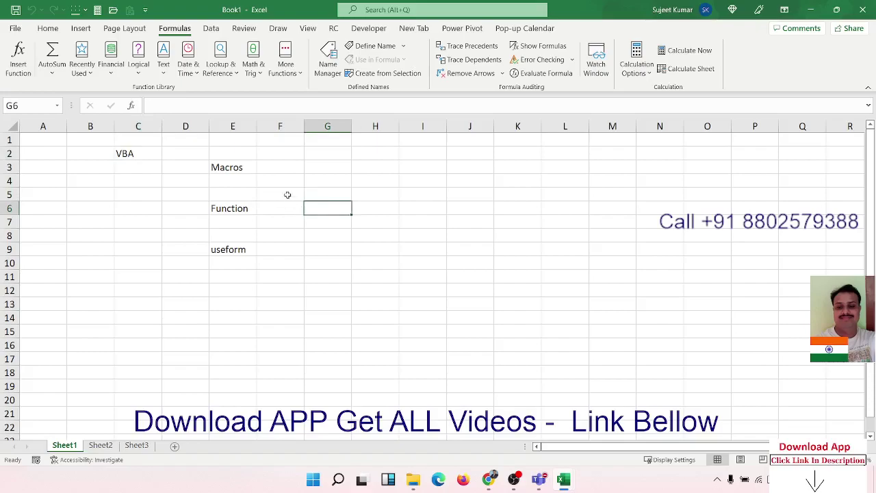
Step: Browse the Text and Date & Time function lists again, ending on cell F9
left_click(138, 65)
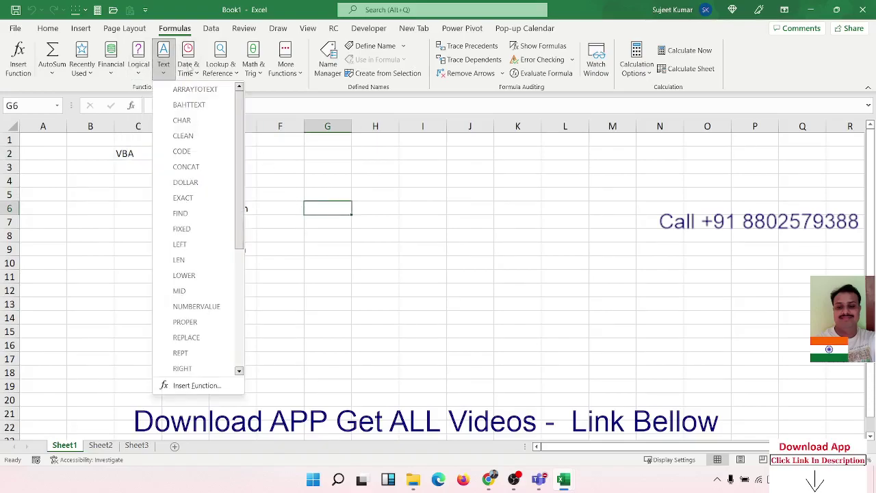
mouse_move(198, 68)
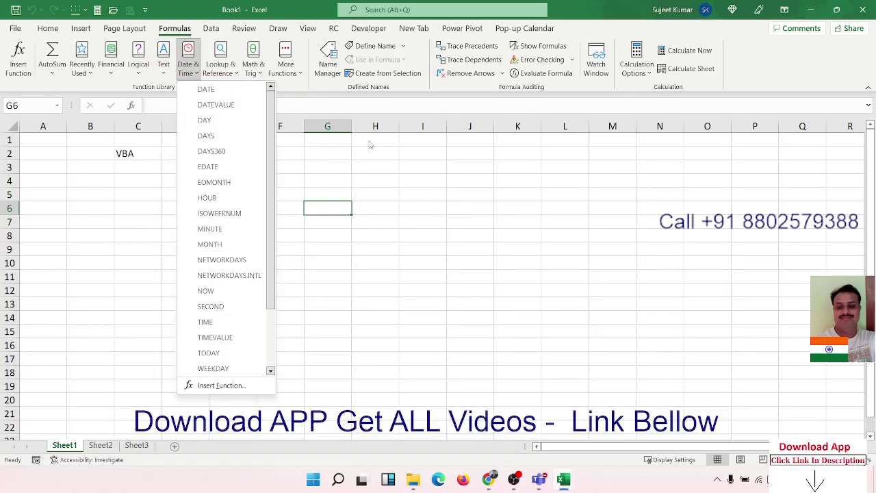
left_click(331, 211)
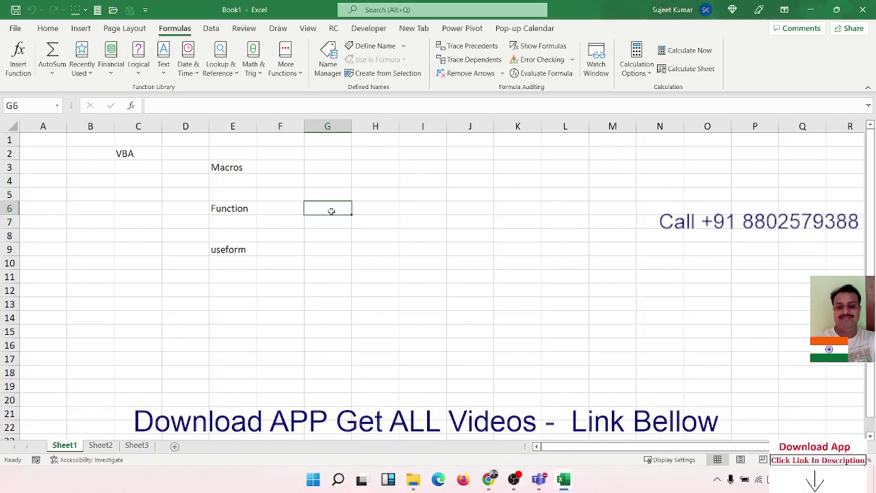
left_click(288, 248)
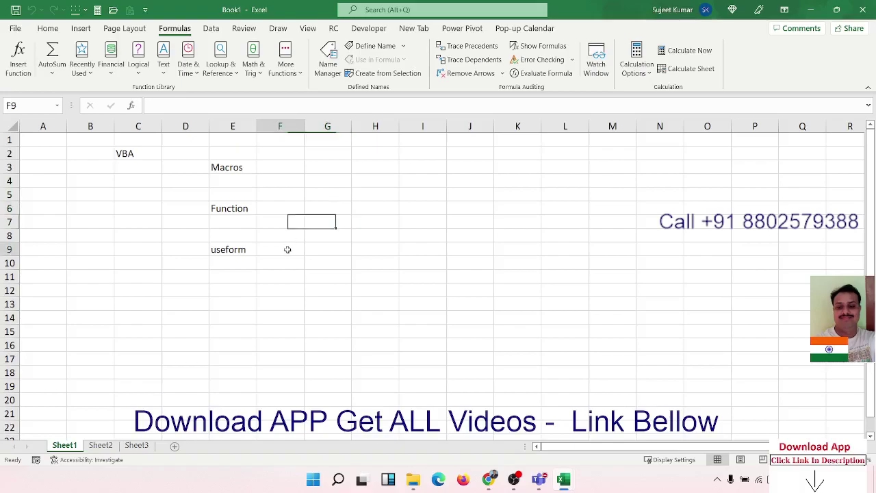
Step: Go through File > Open to the F: > Data > VBA folder in File Explorer
left_click(15, 28)
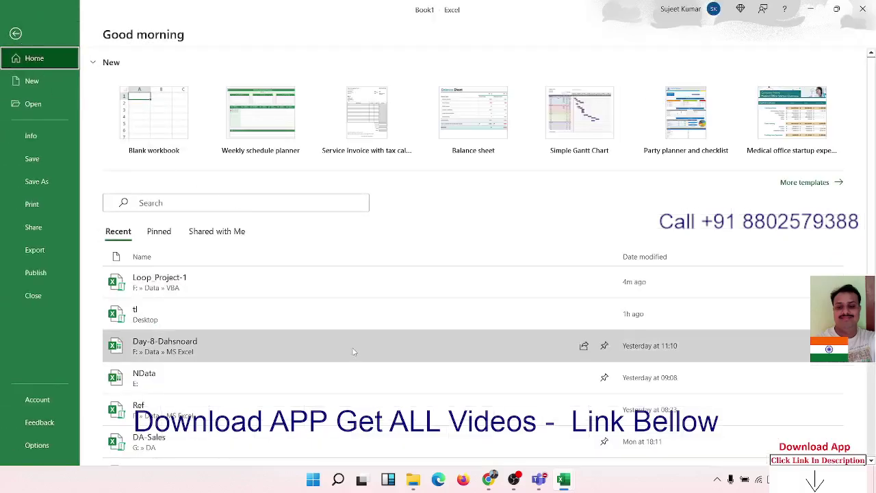
scroll(352, 352, "down", 1)
scroll(352, 351, "down", 1)
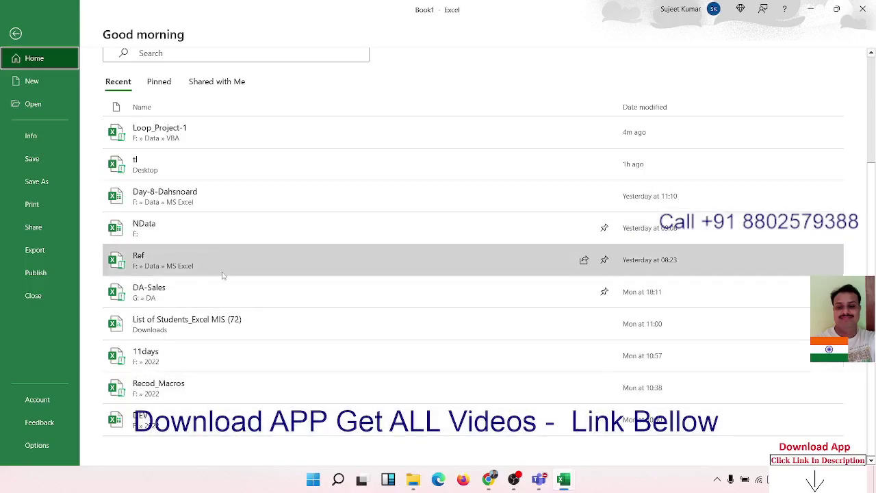
left_click(58, 107)
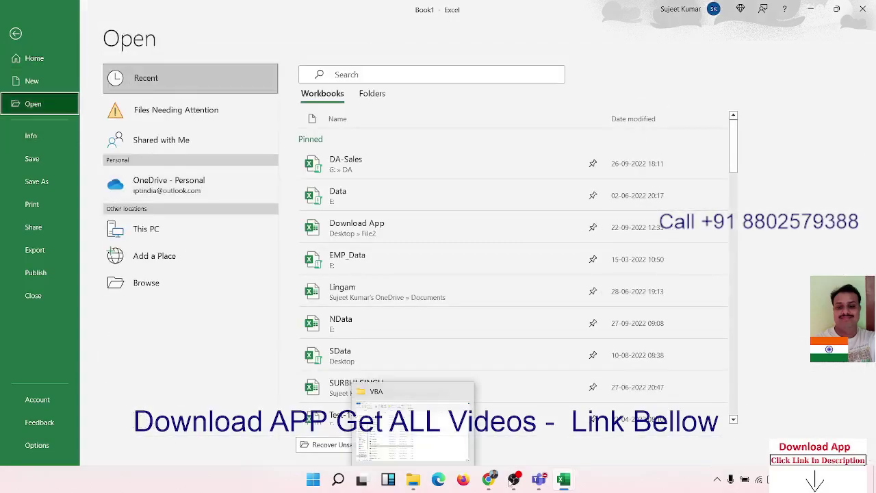
left_click(413, 479)
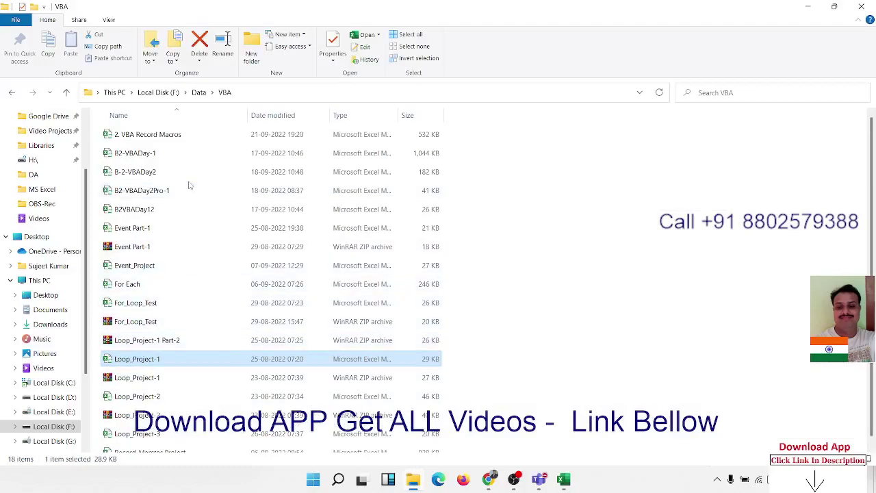
Step: Preview the B2VBADay12 workbook, close it and return to the VBA folder
left_click(187, 210)
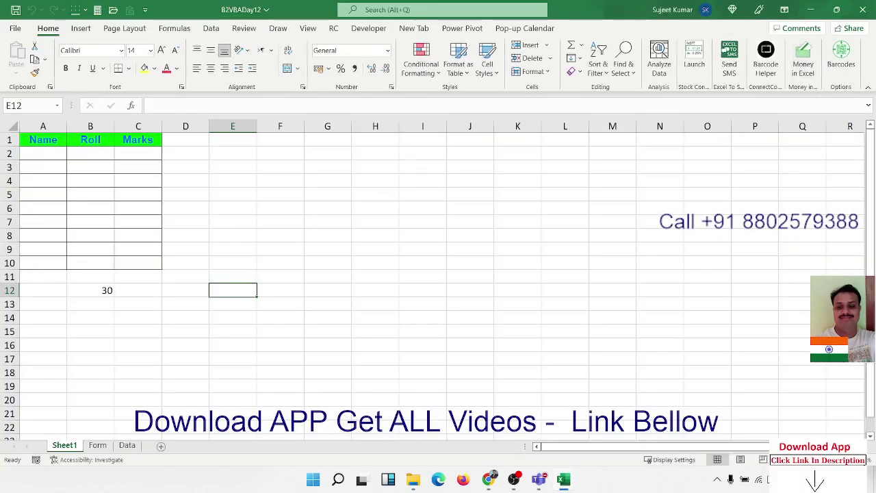
left_click(852, 11)
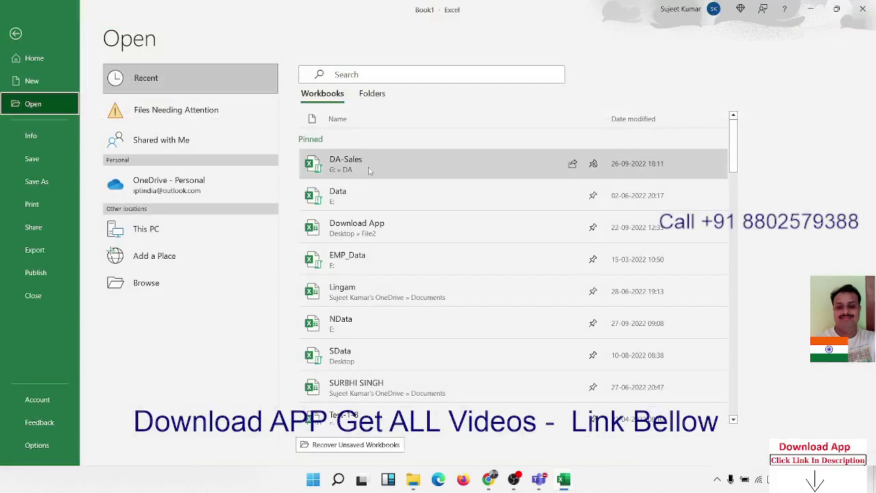
key("alt+Tab")
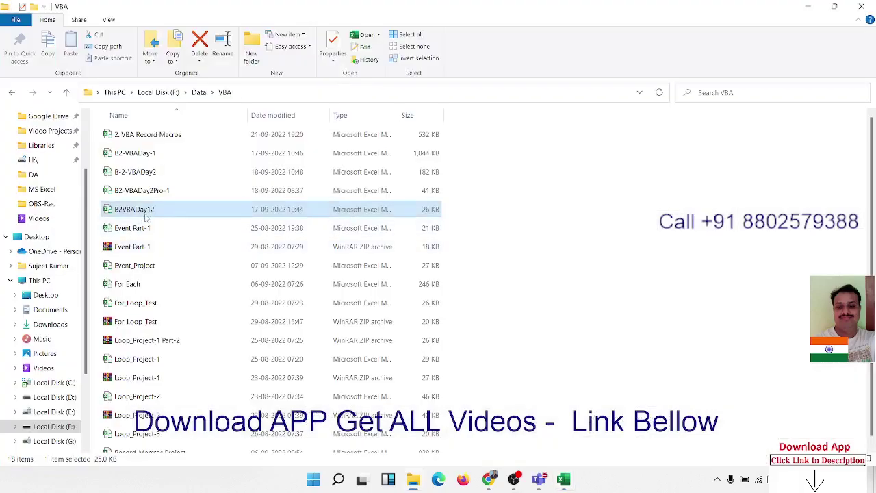
Step: Open and close B2-VBADay2Pro-1, then select B-2-VBADay2 to launch its Data Entry Form
left_click(152, 195)
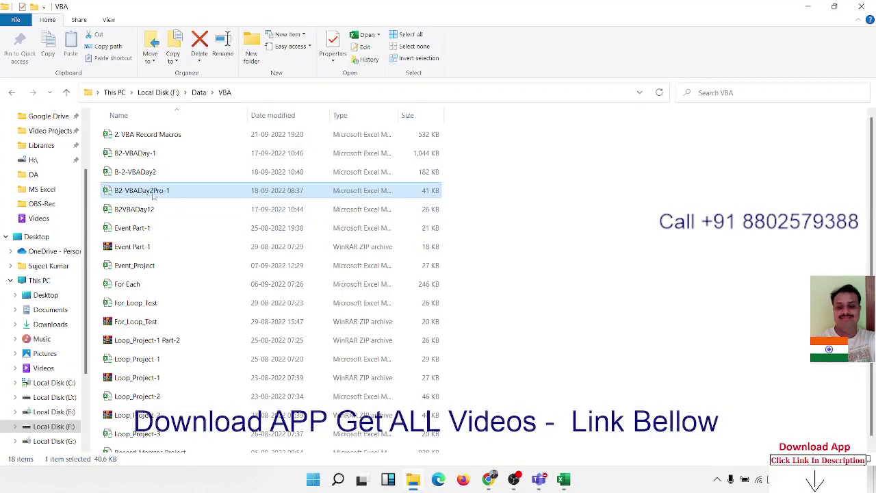
double_click(153, 195)
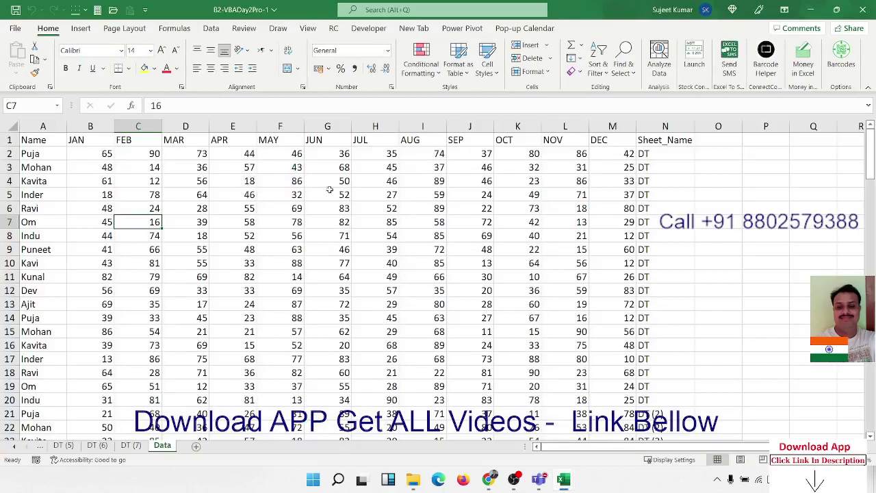
left_click(391, 195)
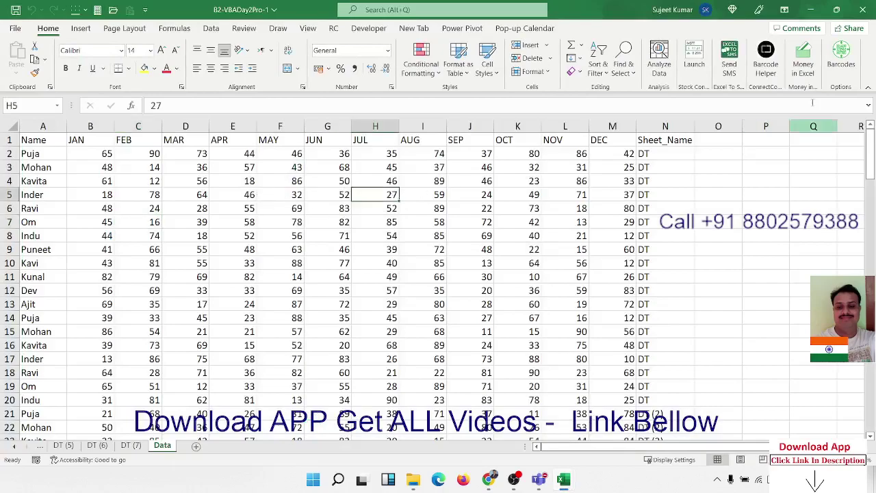
left_click(861, 10)
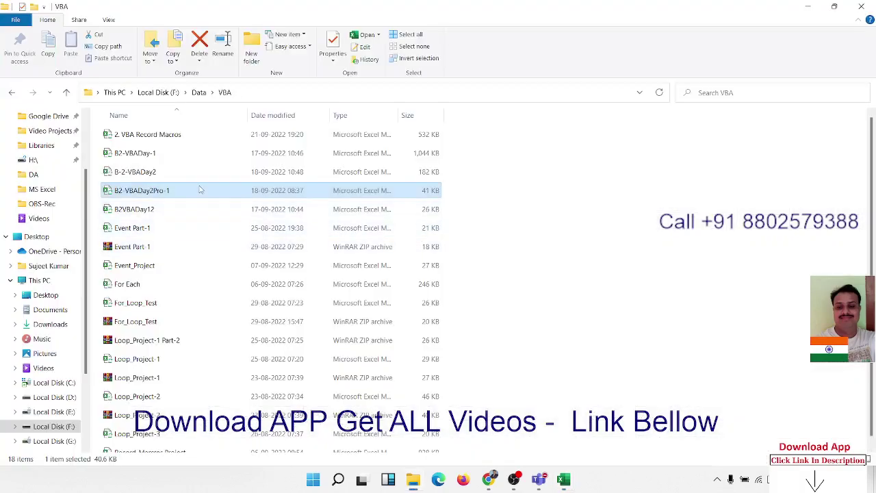
left_click(199, 176)
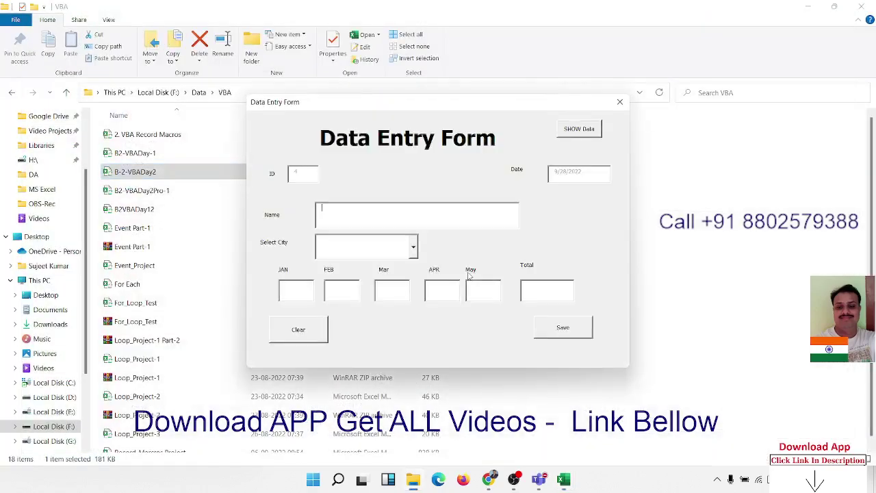
Step: Minimize File Explorer, move the Data Entry Form aside, and bring up the open Excel workbooks
left_click(811, 9)
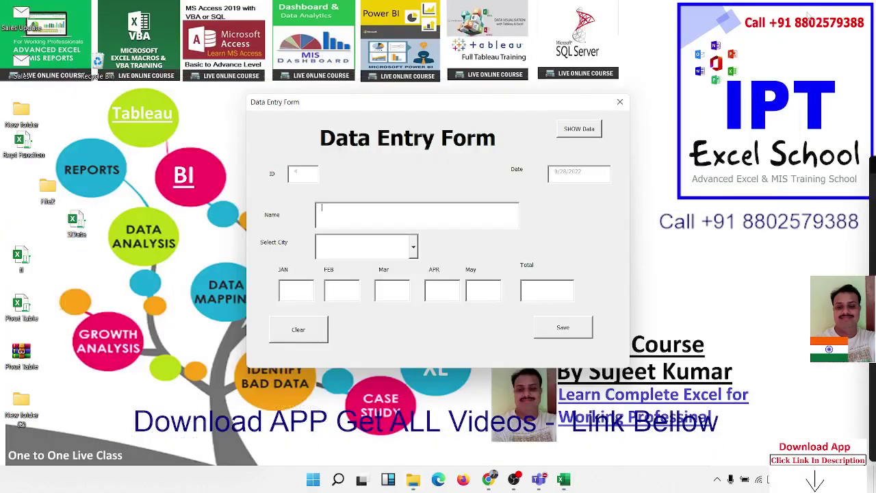
left_click_drag(338, 97, 326, 96)
left_click(307, 206)
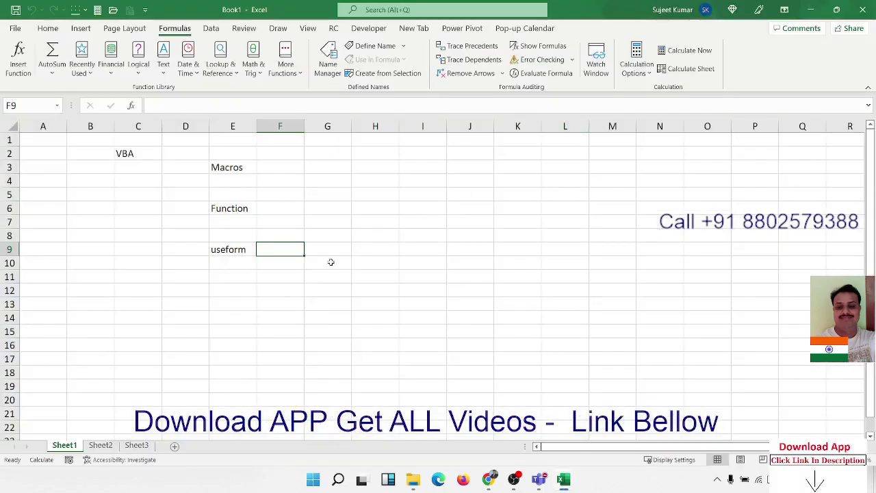
left_click(563, 480)
Step: Show B-2-VBADay2's Data sheet and open the Data Entry Form for a new record
left_click(581, 451)
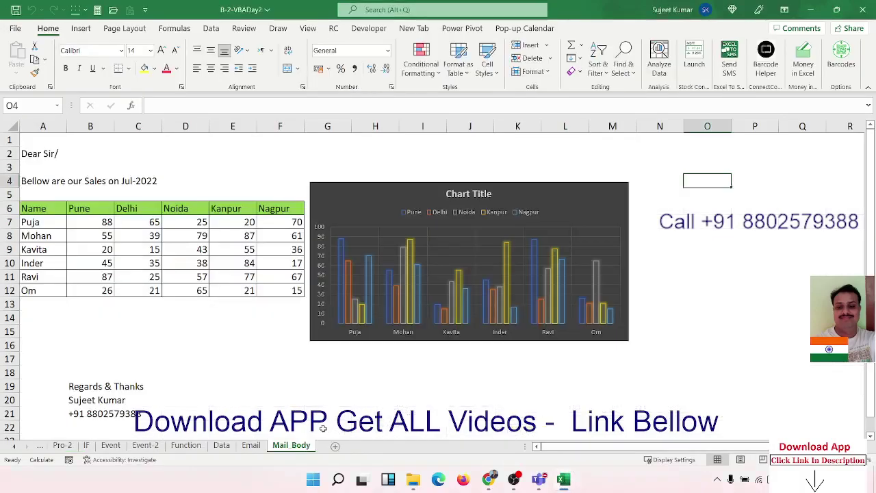
left_click(221, 446)
left_click(353, 275)
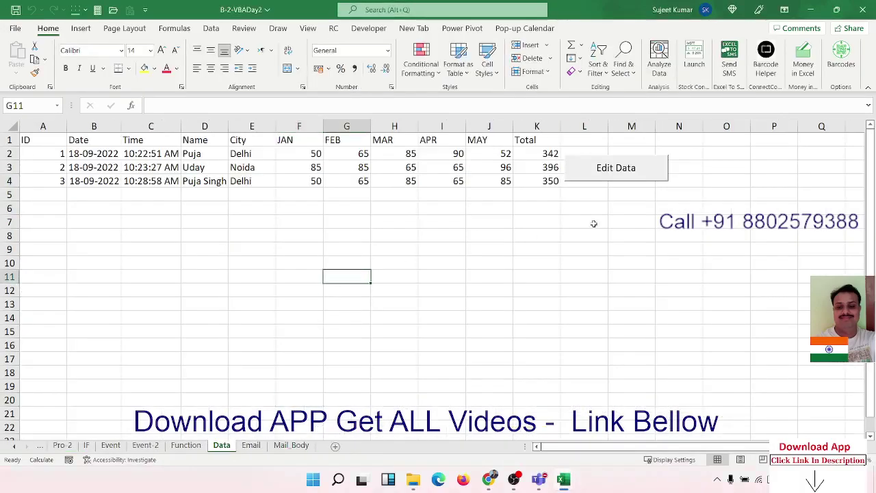
left_click(641, 175)
left_click_drag(416, 108, 429, 202)
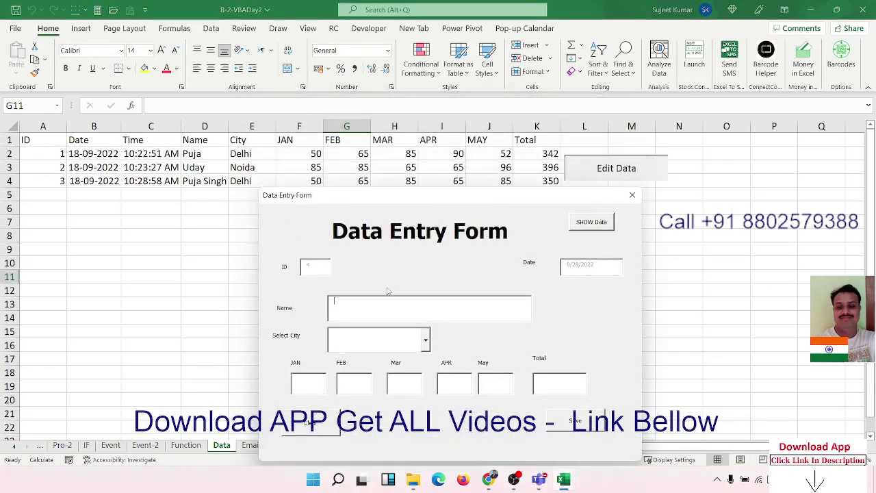
Step: Enter a name, city Delhi and monthly amounts, saving record ID 4 totalling 958
type("Puja Singh")
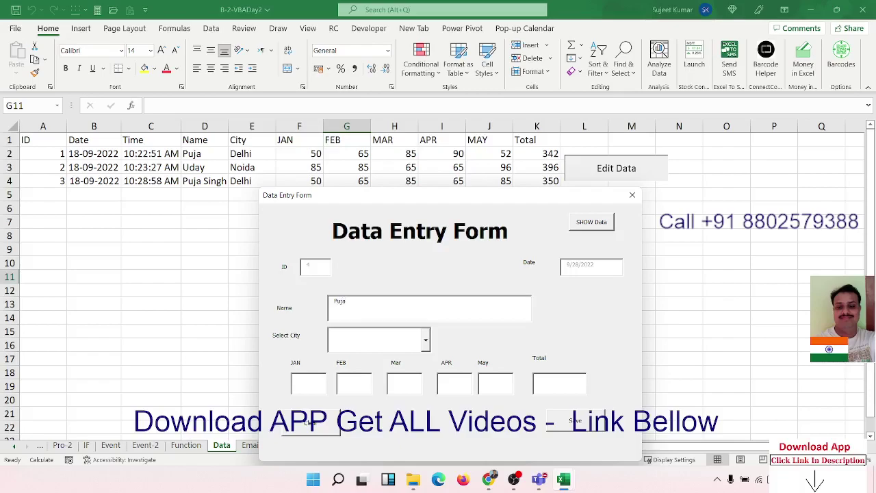
left_click(426, 340)
left_click(370, 363)
left_click(314, 380)
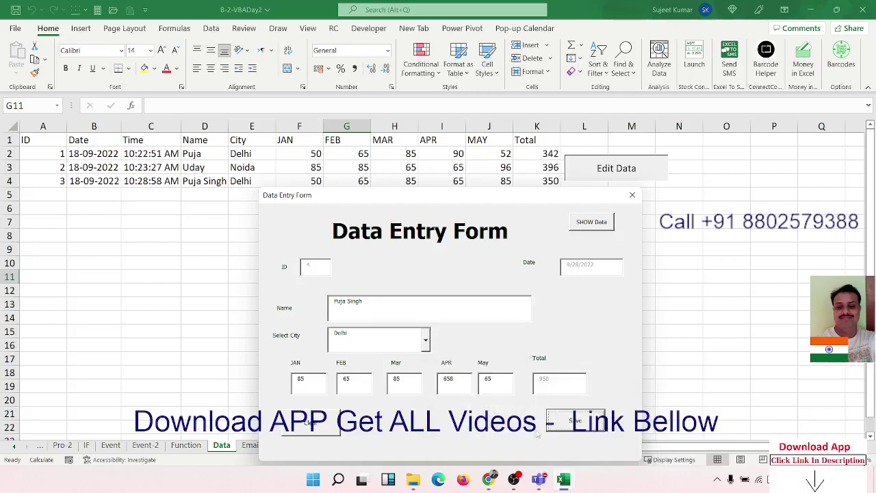
left_click(569, 422)
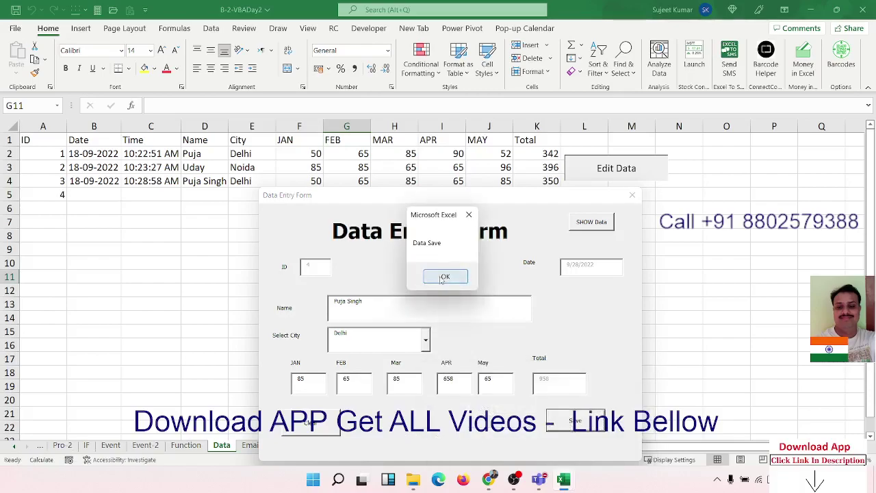
left_click(446, 277)
Step: Close the Data Entry Form and close the B-2-VBADay2 workbook
left_click_drag(344, 204, 314, 194)
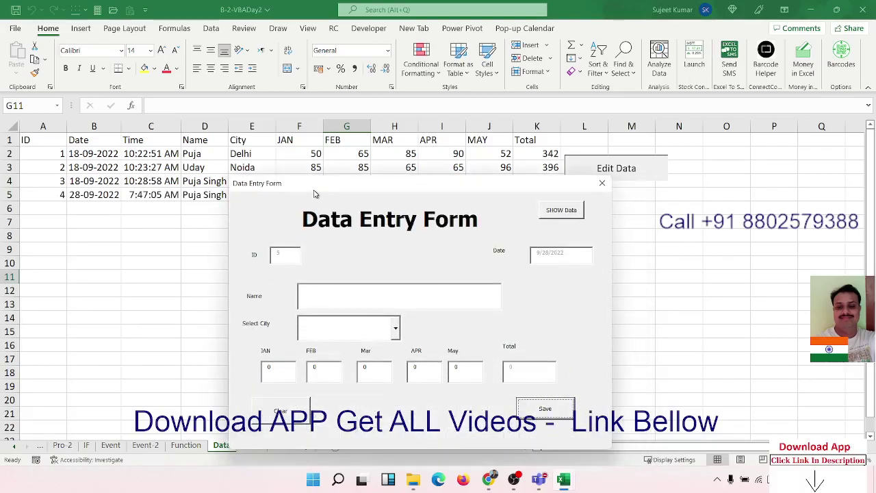
left_click(599, 185)
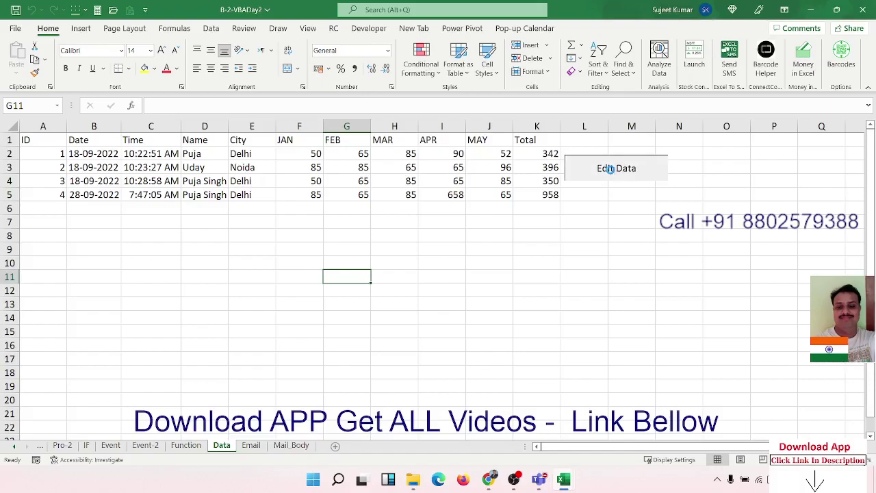
left_click(606, 169)
left_click(619, 101)
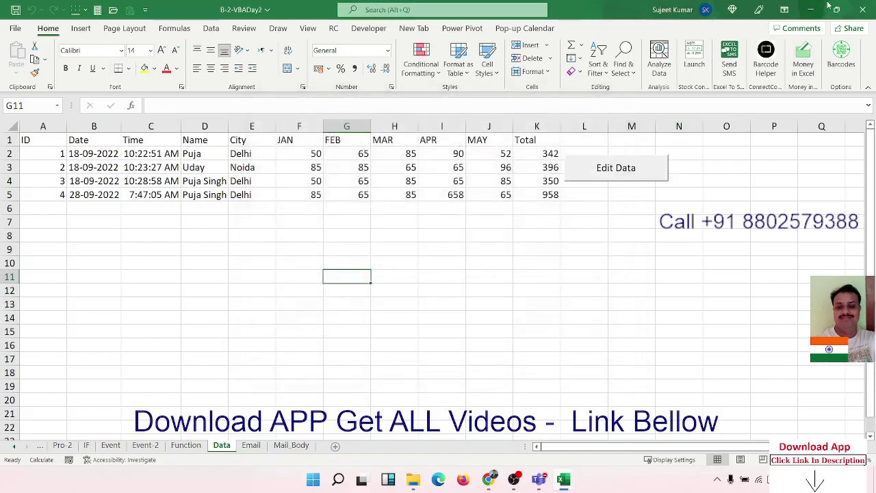
left_click(857, 10)
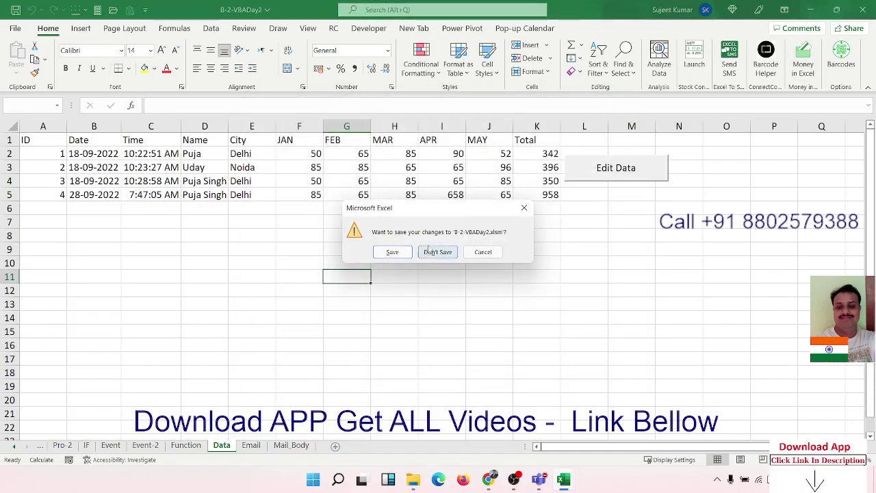
Step: Discard the demo workbook's changes and enter 45-55Days in Book1 cell G2
left_click(437, 252)
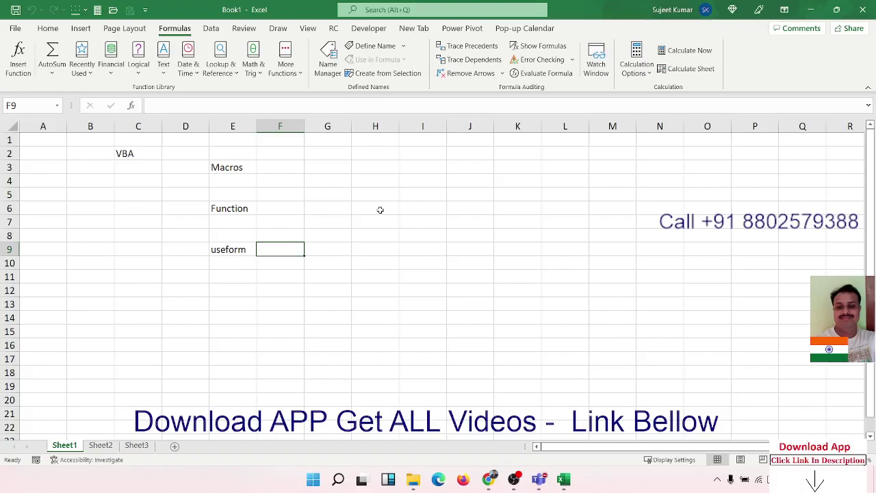
left_click(370, 165)
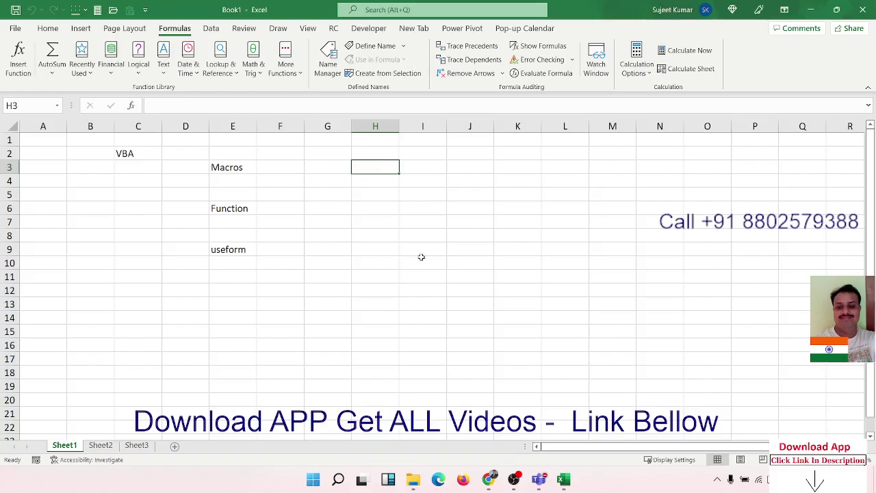
key("Up")
key("Left")
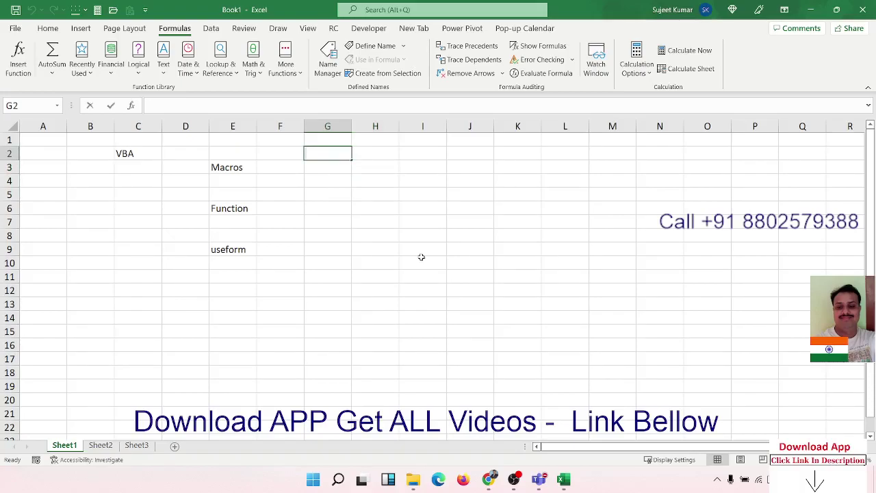
type("45-55")
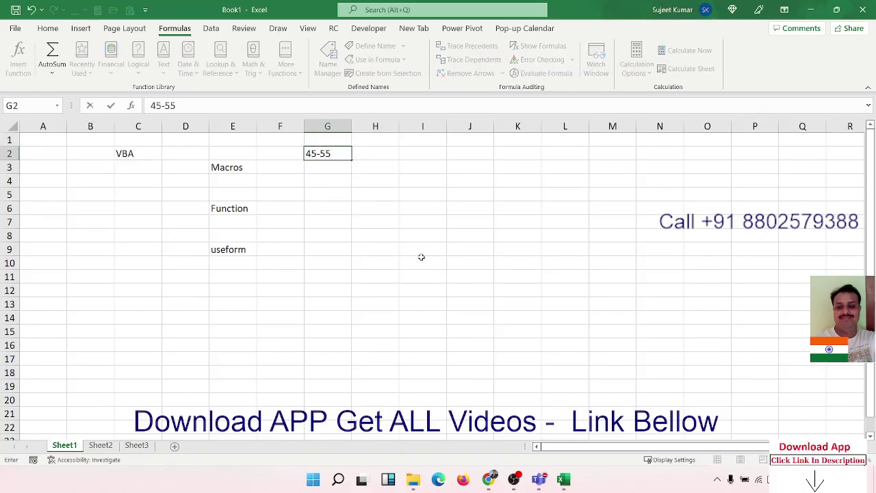
type("Days")
key("Return")
Step: Enter the fee 7500 in cell H2
key("Up")
key("Right")
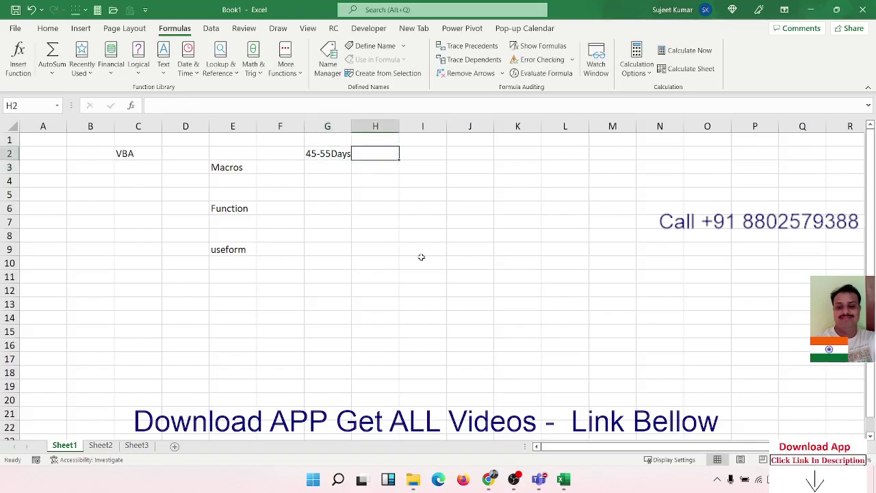
type("7500")
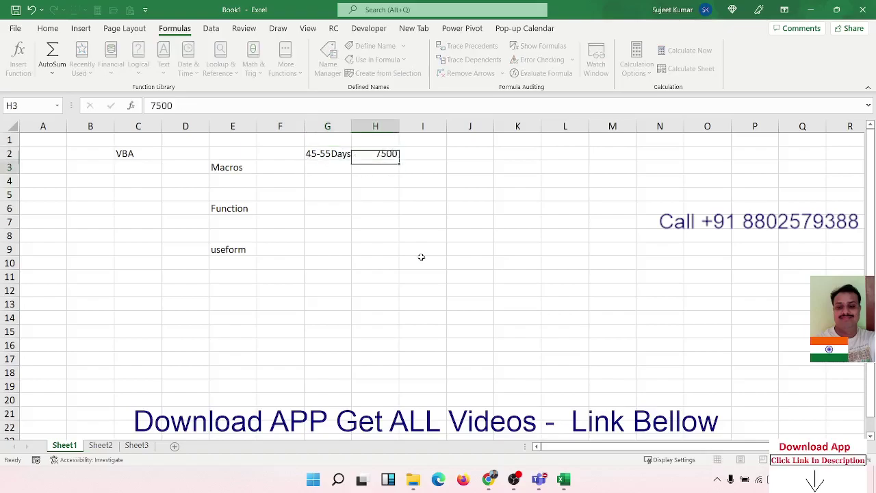